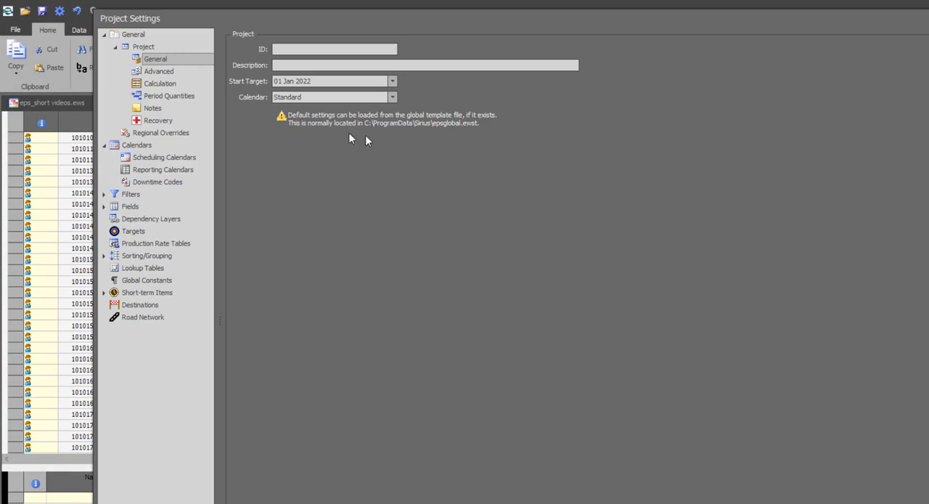
# Add a new scheduling calendar named Mine Calendar to the project
pyautogui.click(132, 153)
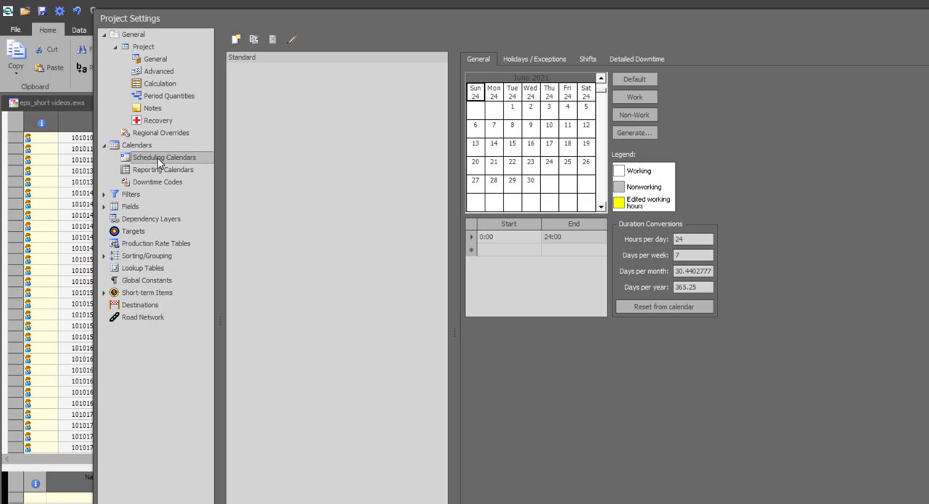
pyautogui.click(155, 171)
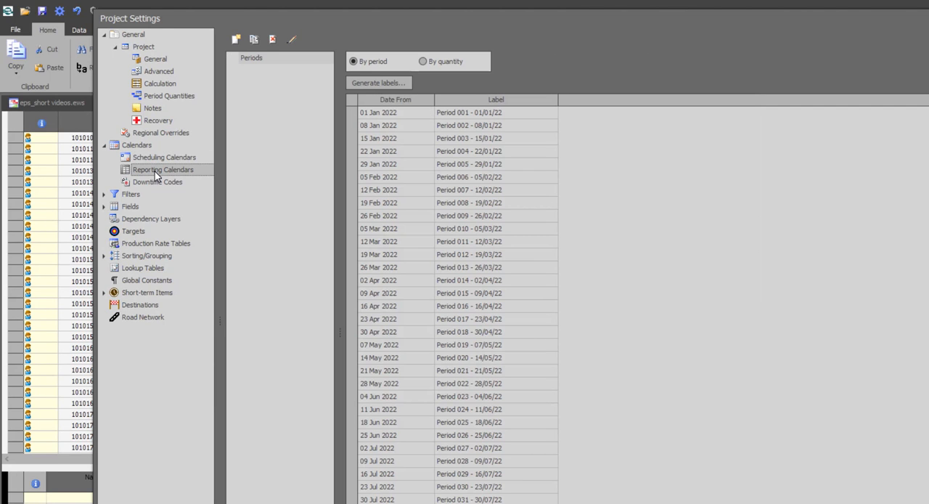
pyautogui.click(157, 158)
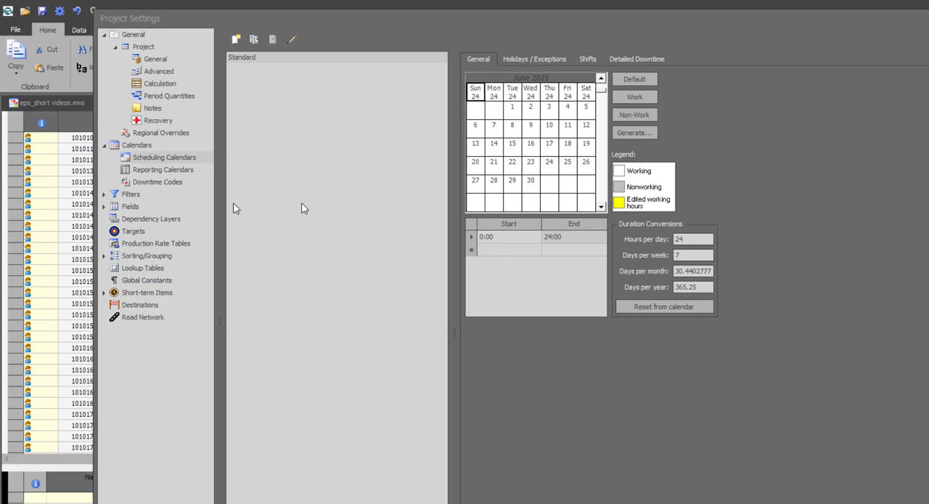
pyautogui.click(236, 40)
pyautogui.write('Mine Cale')
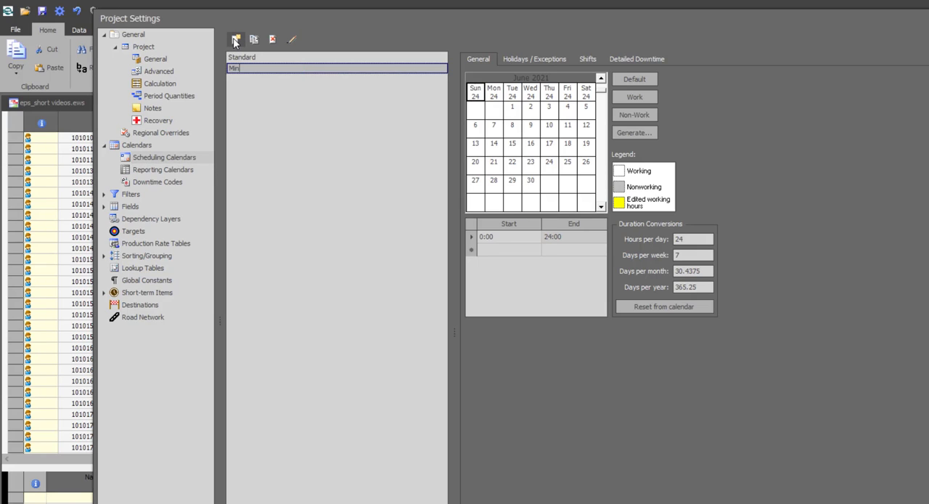
pyautogui.write('ndar')
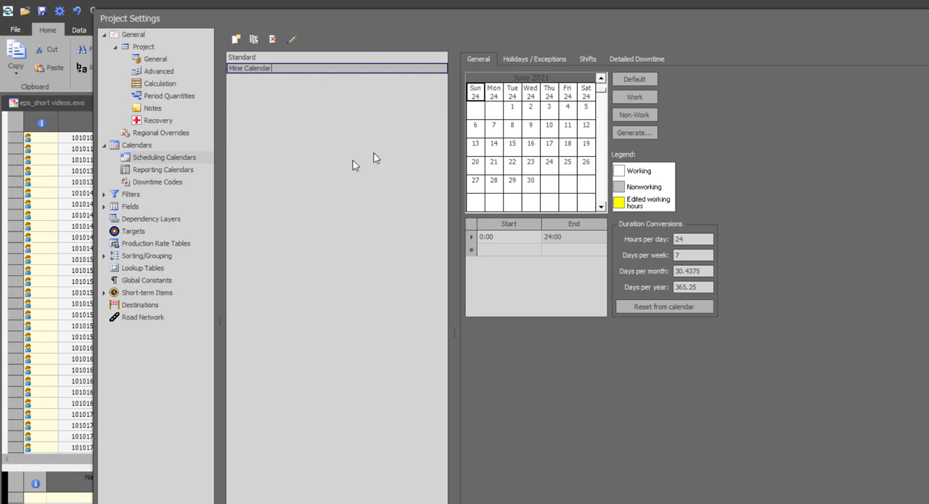
pyautogui.click(354, 166)
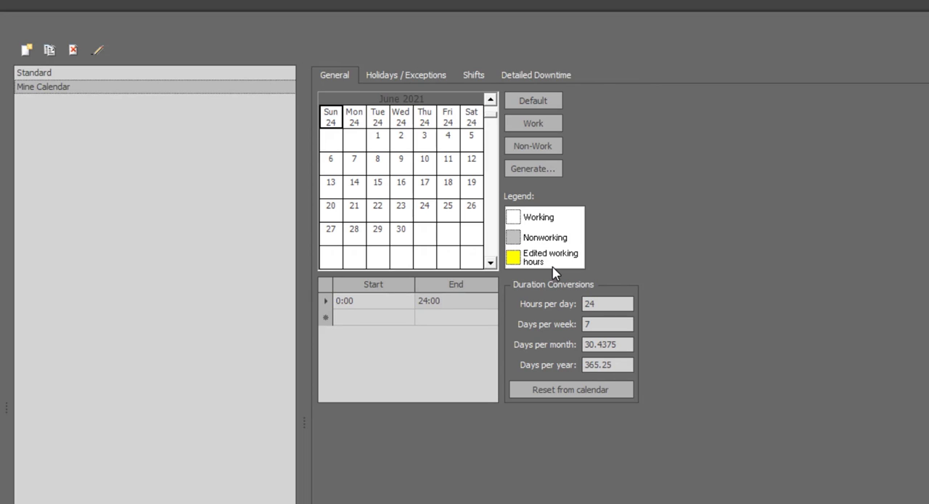
# In Mine Calendar, make 9 June 2021 non-working and set the work start on 23 June 2021 to 06:00
pyautogui.click(404, 166)
pyautogui.click(514, 149)
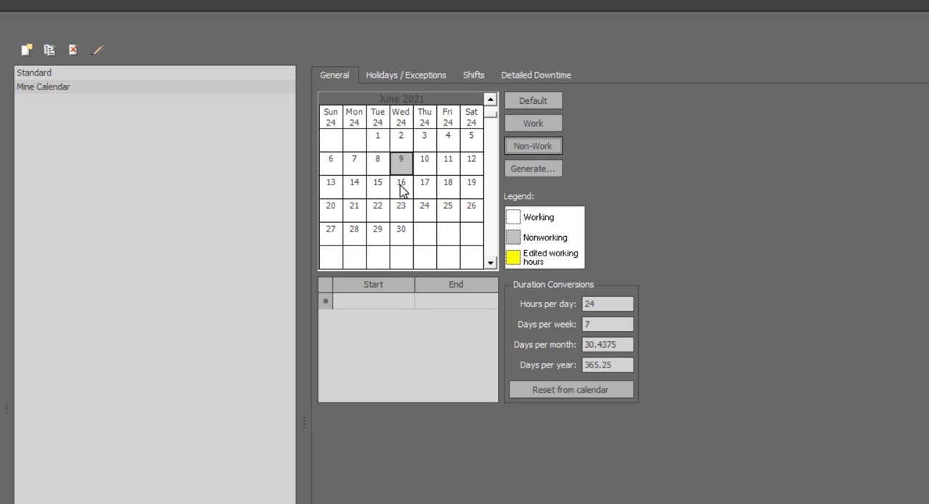
pyautogui.click(401, 212)
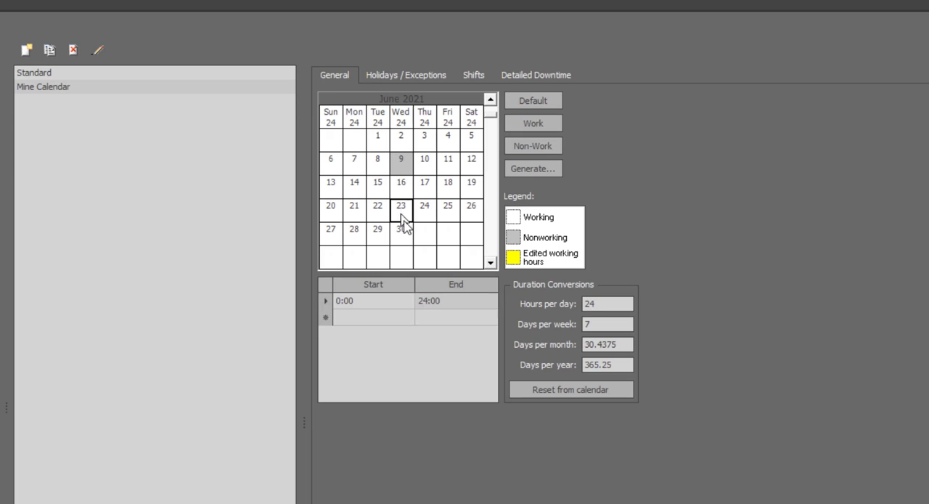
pyautogui.click(341, 303)
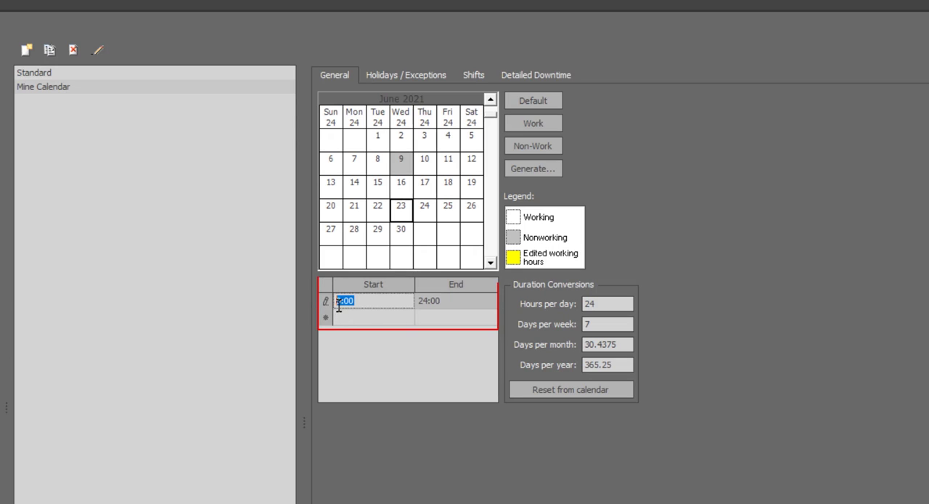
pyautogui.write('6')
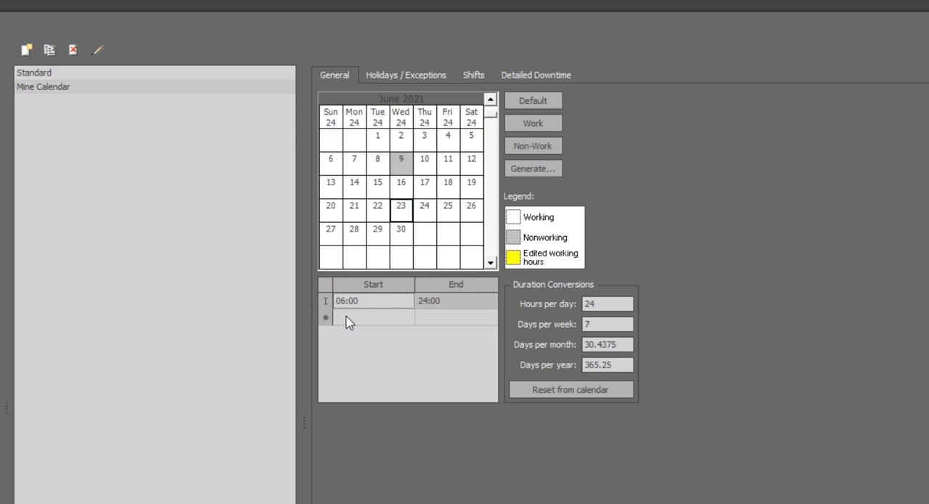
pyautogui.click(397, 210)
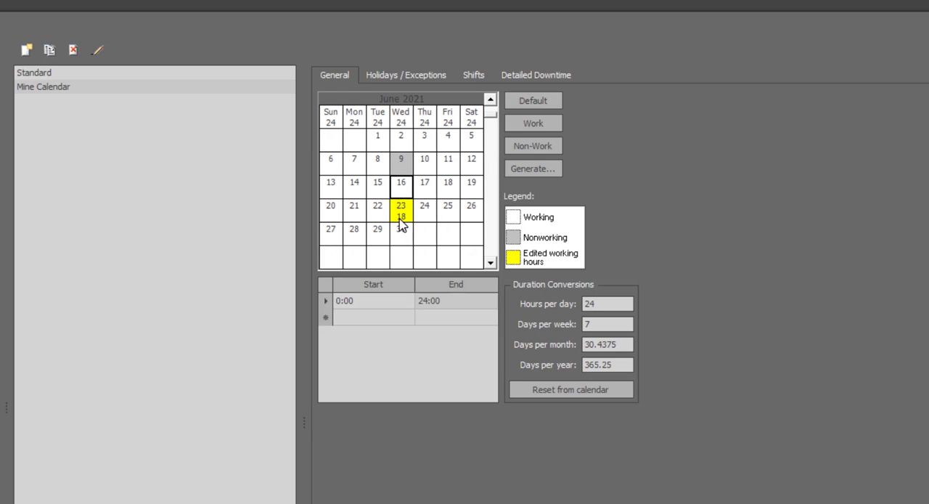
# Add 25 June 2021 as a holiday in the calendar's list of holidays and exceptions
pyautogui.click(407, 76)
pyautogui.click(473, 149)
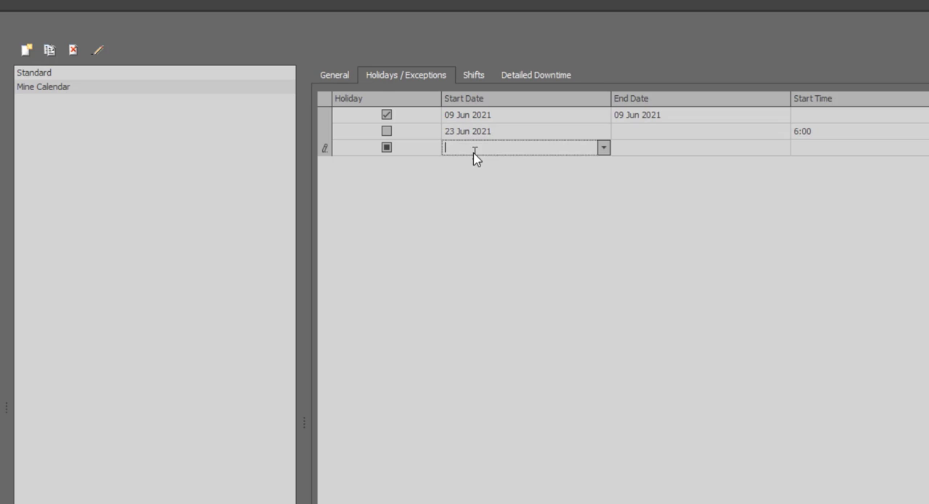
pyautogui.click(603, 149)
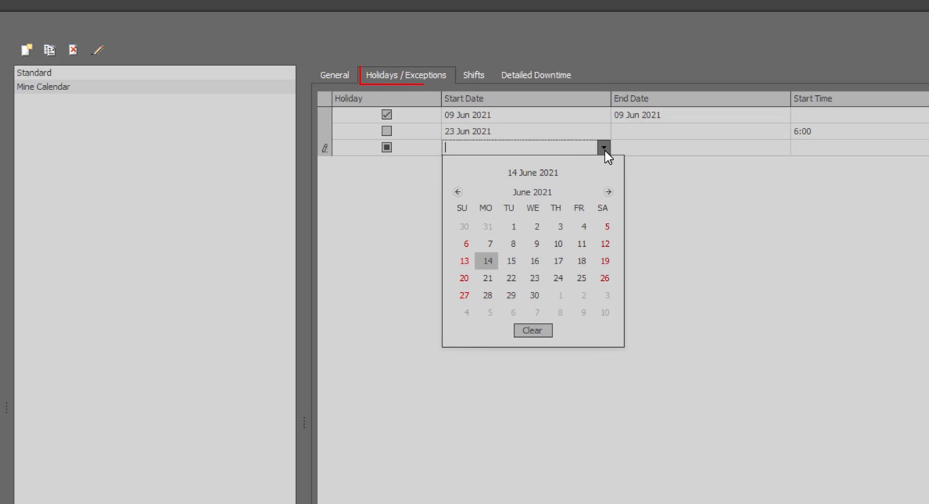
pyautogui.click(581, 278)
pyautogui.click(387, 148)
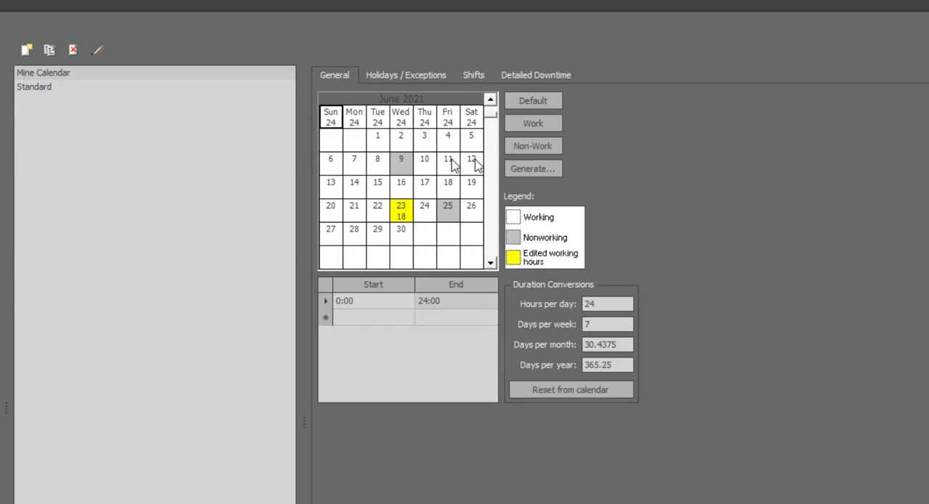
# Make every Sunday non-working in Mine Calendar and check the following months
pyautogui.click(546, 146)
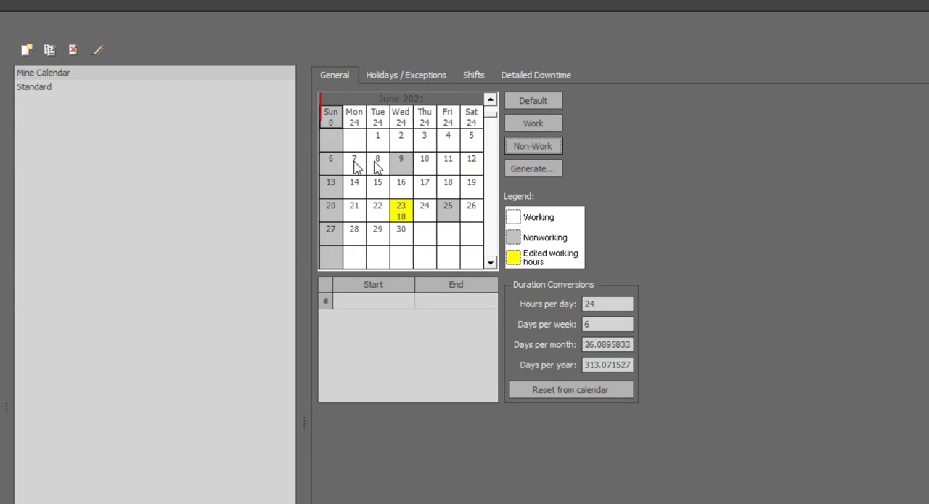
pyautogui.click(493, 262)
pyautogui.click(492, 262)
pyautogui.click(492, 262)
pyautogui.click(492, 262)
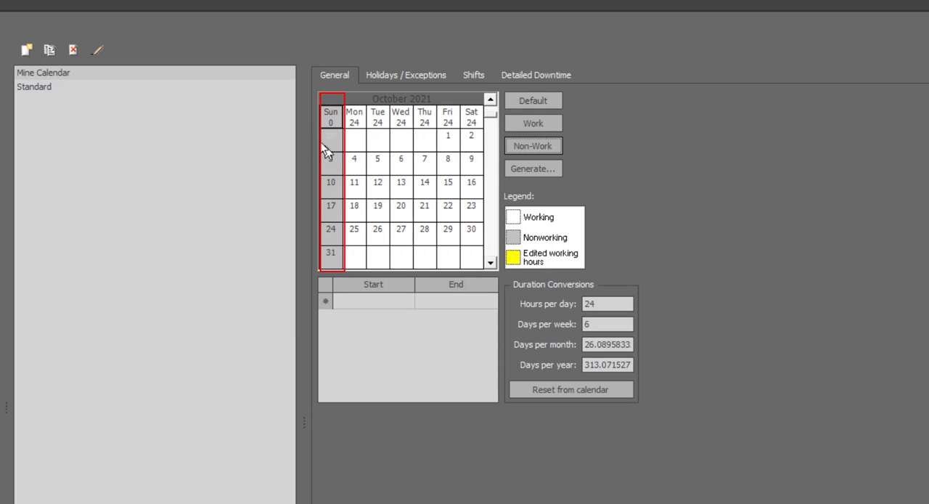
pyautogui.click(491, 100)
pyautogui.click(491, 100)
pyautogui.click(491, 100)
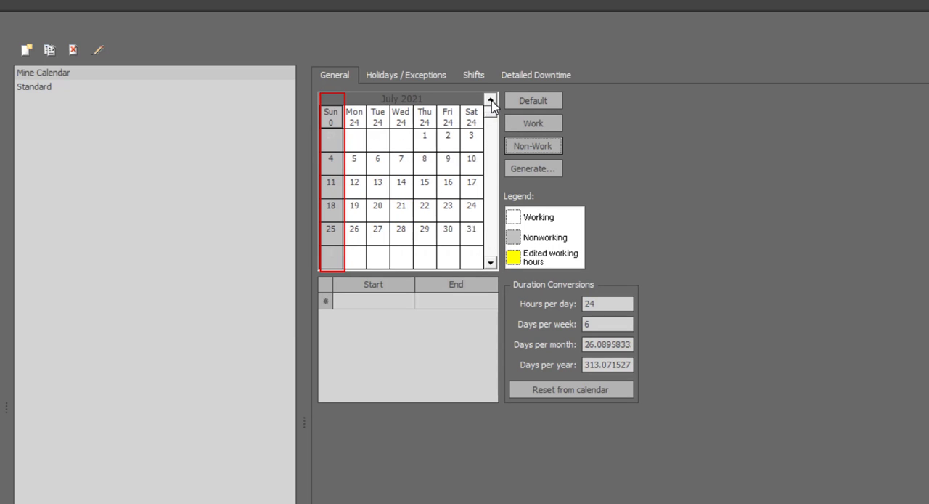
pyautogui.click(491, 100)
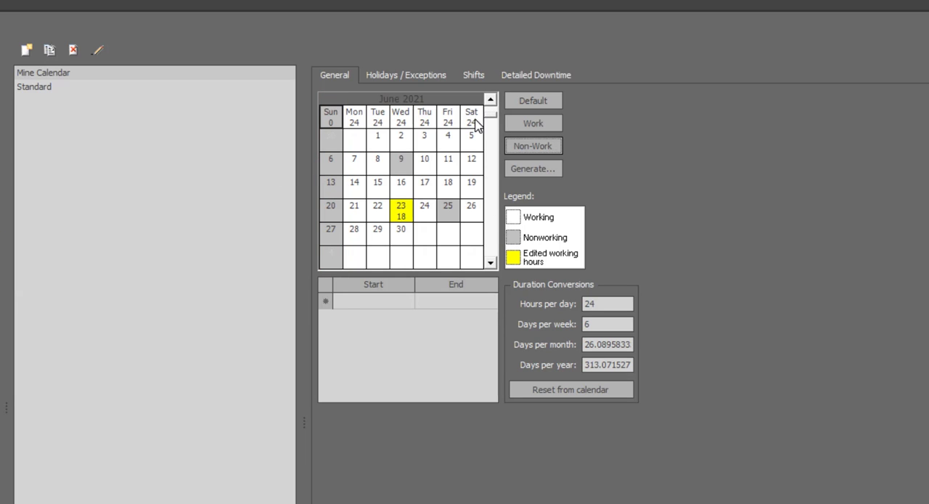
# Set the work start on all Saturdays to 8:00 and check individual Saturdays in June 2021
pyautogui.click(473, 118)
pyautogui.click(340, 302)
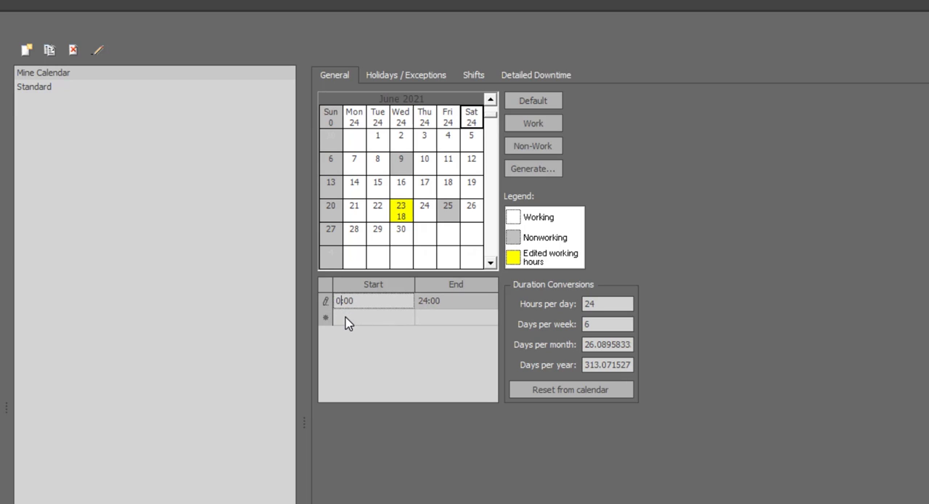
pyautogui.press('BackSpace')
pyautogui.write('8')
pyautogui.click(470, 119)
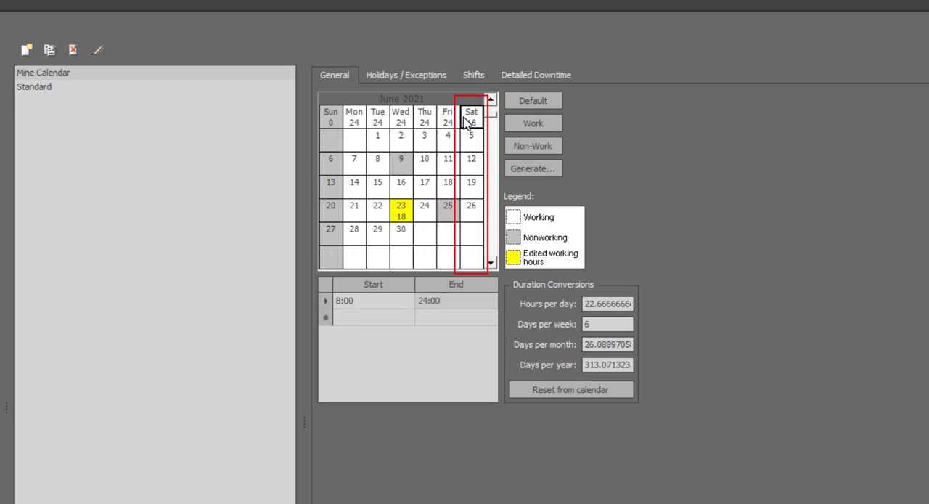
pyautogui.click(470, 141)
pyautogui.click(472, 210)
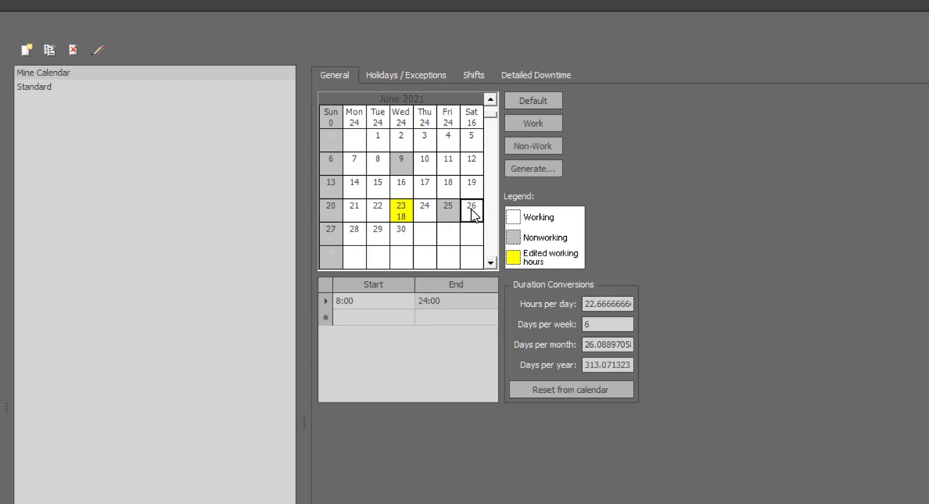
# Generate a weekly shift pattern recurring every 2 weeks on Tuesday and Thursday, with the work period starting at 6:00
pyautogui.click(550, 172)
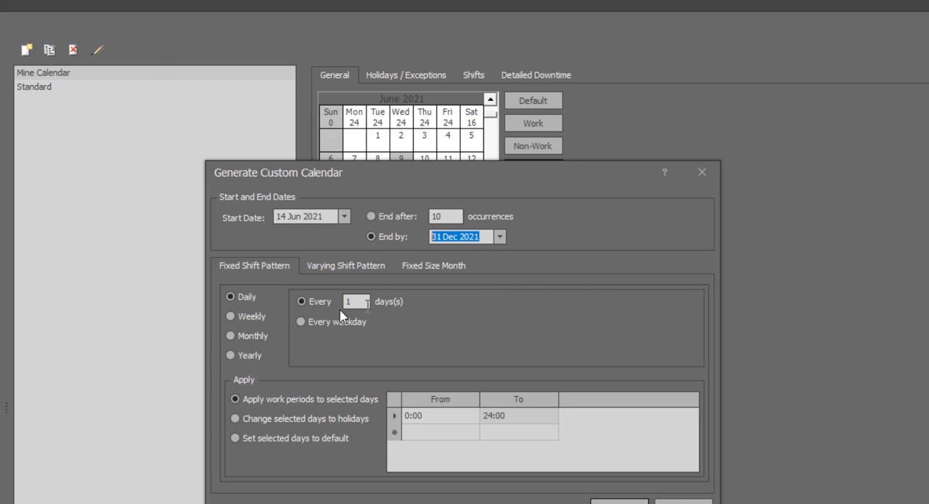
pyautogui.click(250, 319)
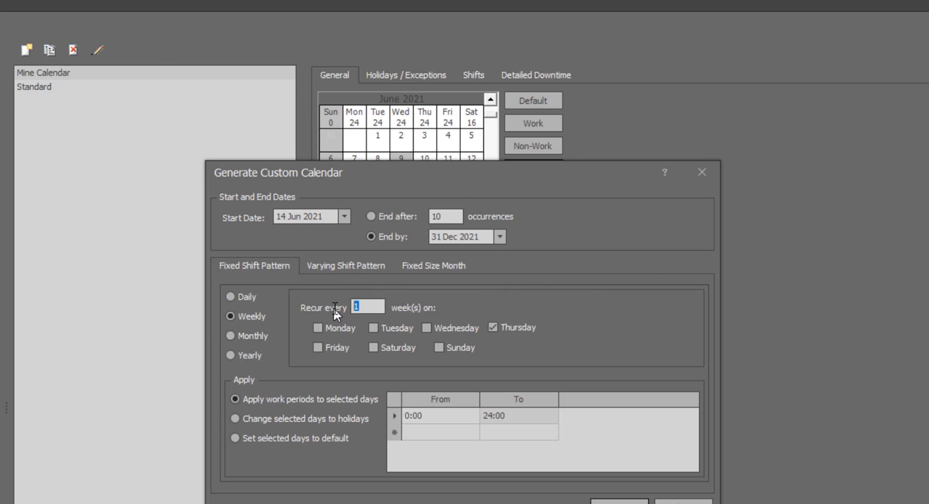
pyautogui.write('2')
pyautogui.click(378, 327)
pyautogui.click(412, 415)
pyautogui.write('6')
pyautogui.click(607, 501)
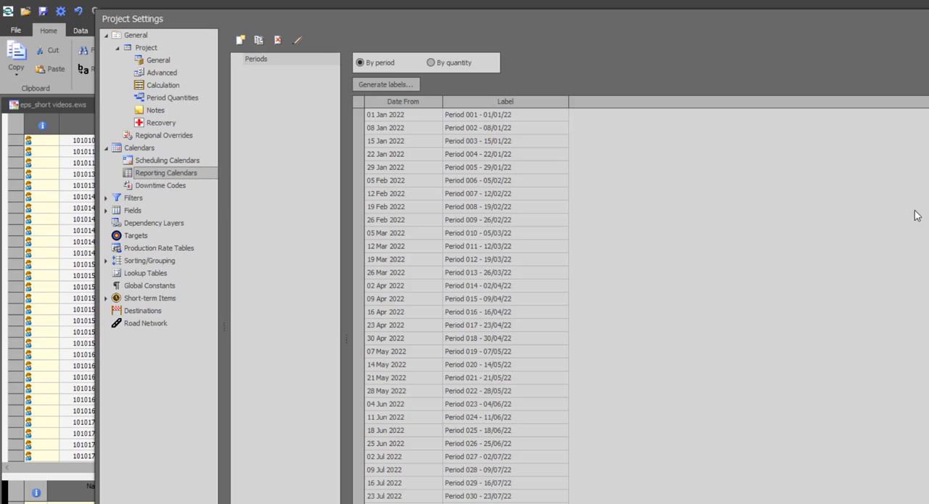
# Add a downtime code named Safety Meeting with a solid green style
pyautogui.scroll(-3, 464, 299)
pyautogui.scroll(-3, 465, 299)
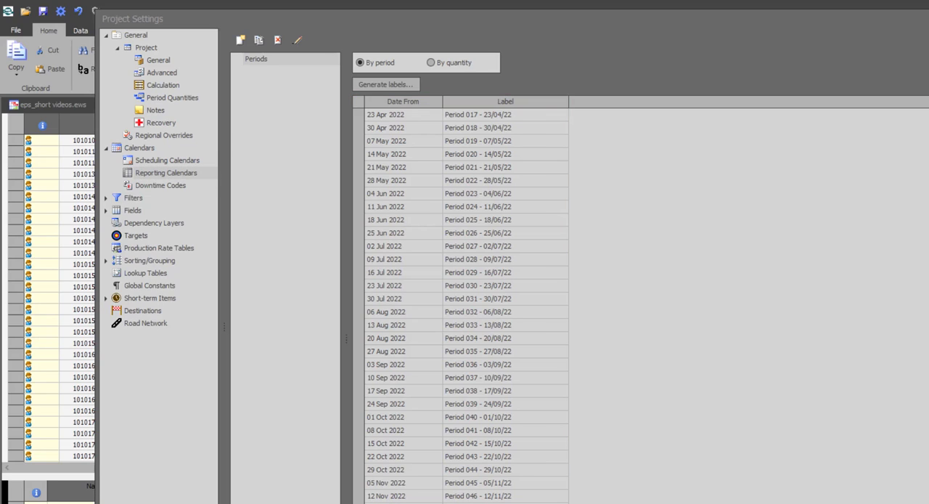
pyautogui.click(161, 186)
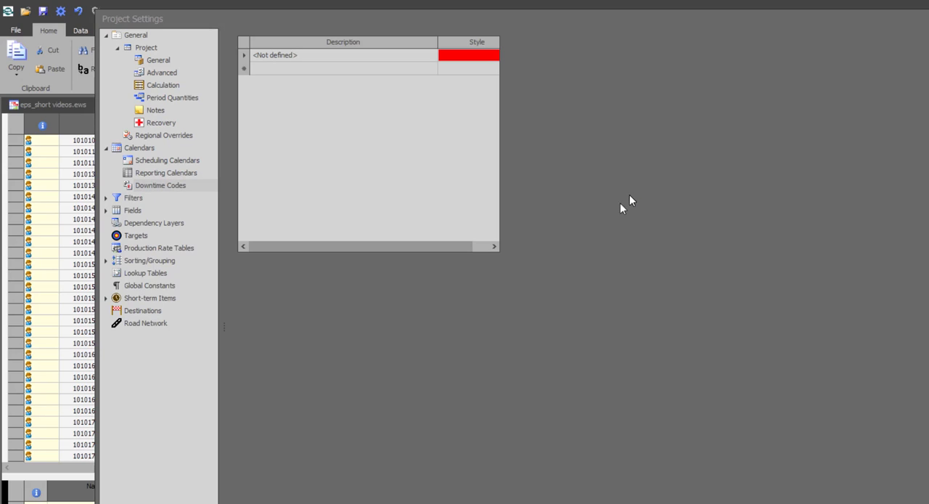
pyautogui.click(276, 67)
pyautogui.write('S')
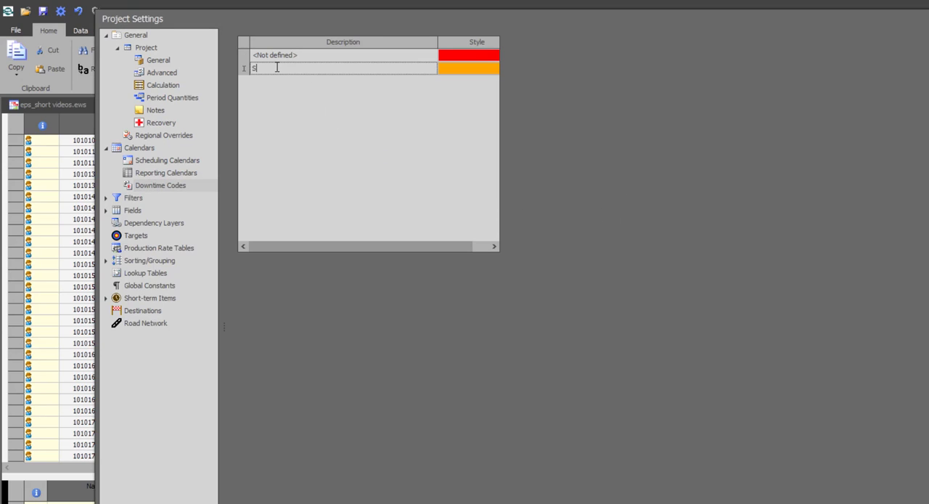
pyautogui.write('afety Meeting')
pyautogui.click(498, 68)
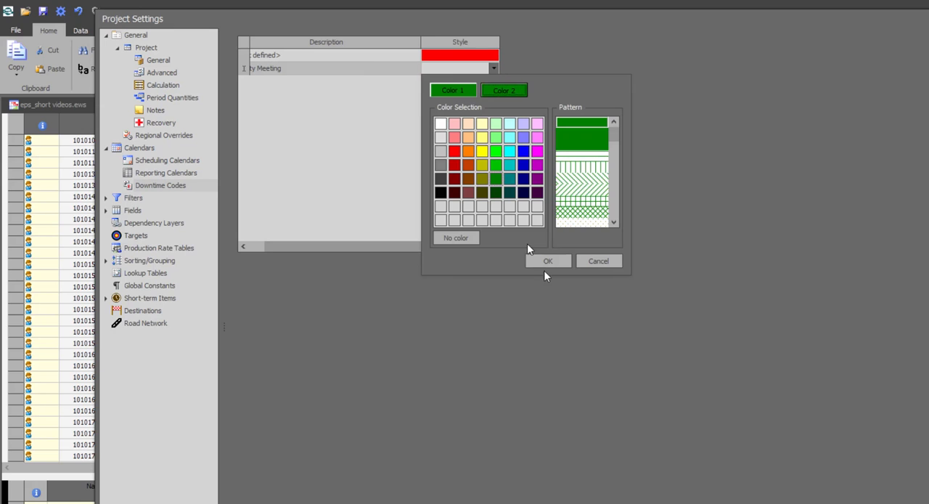
pyautogui.click(548, 263)
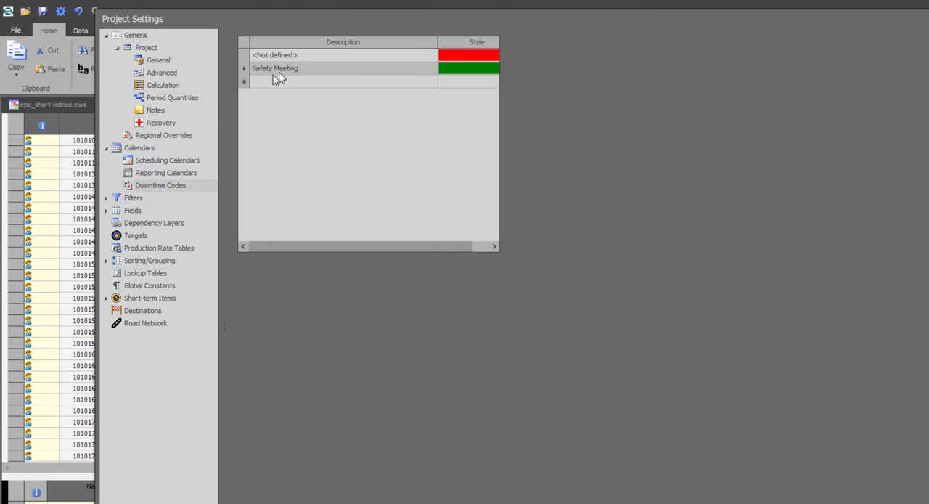
# Enable detailed downtime for the Standard scheduling calendar and accept generating its records from the current calendar
pyautogui.click(163, 160)
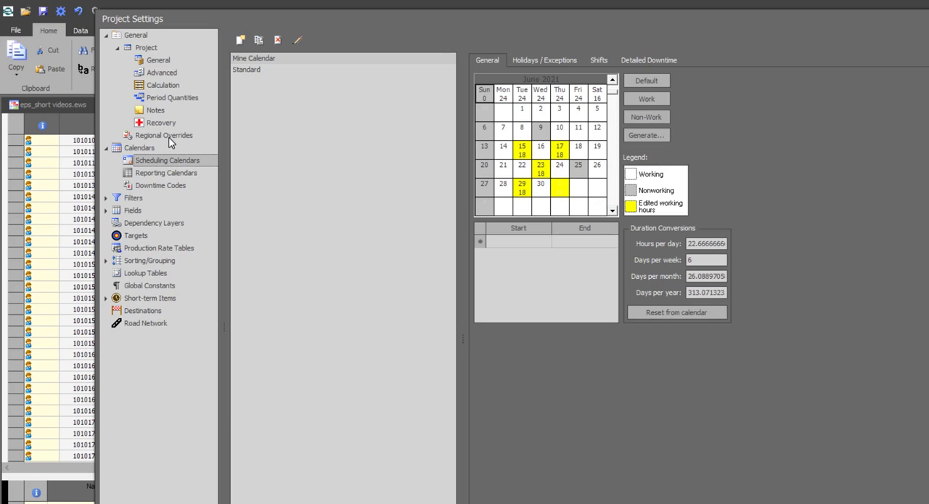
pyautogui.click(247, 71)
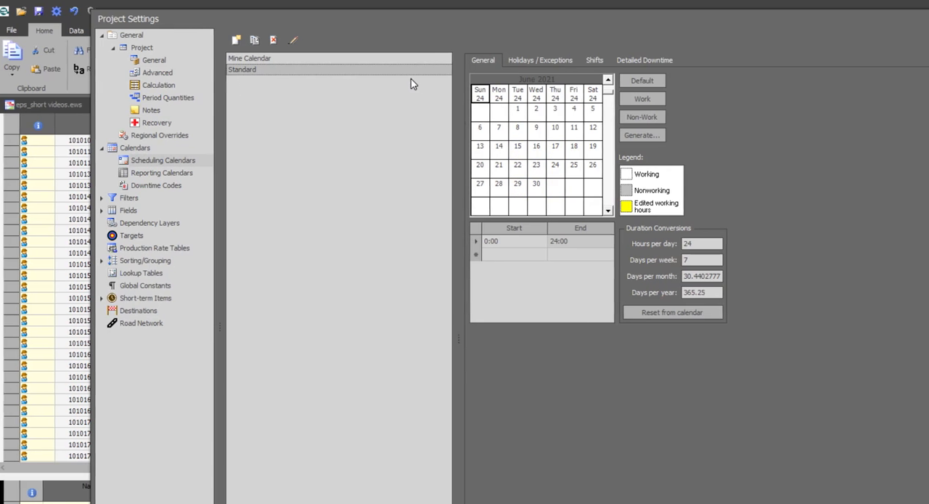
pyautogui.click(635, 60)
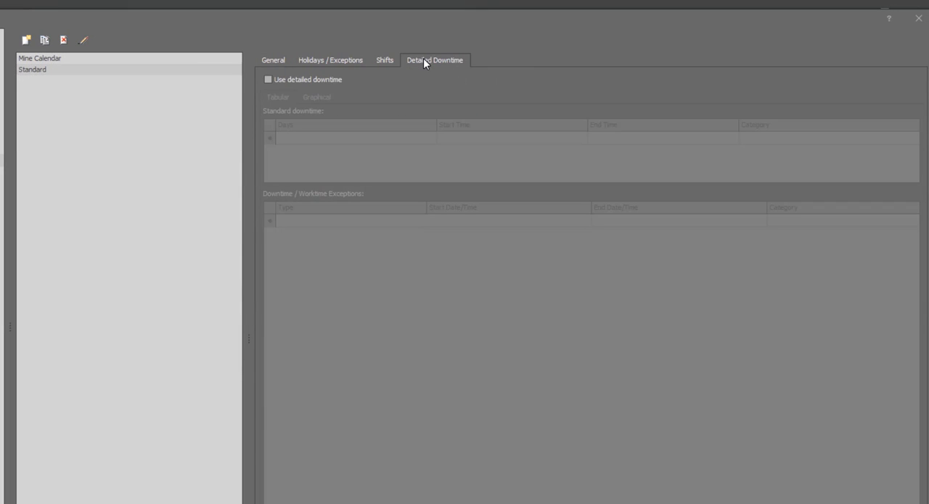
pyautogui.click(267, 80)
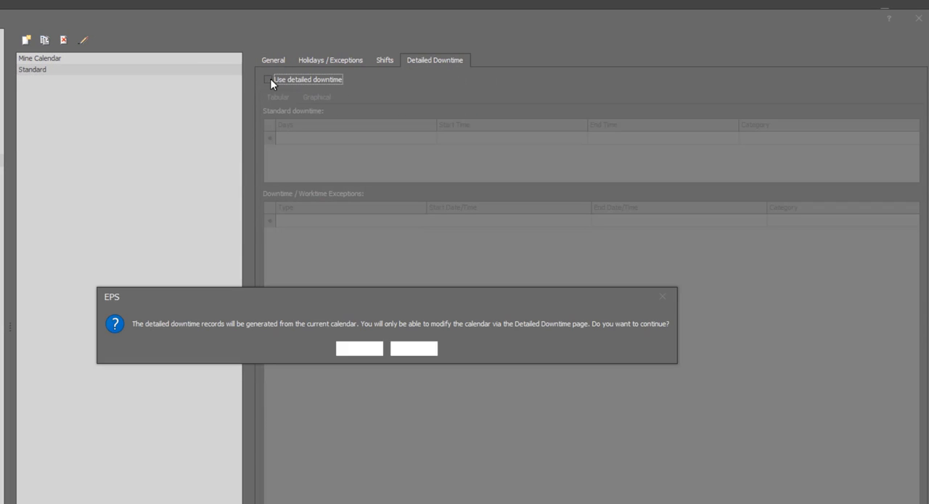
pyautogui.click(359, 349)
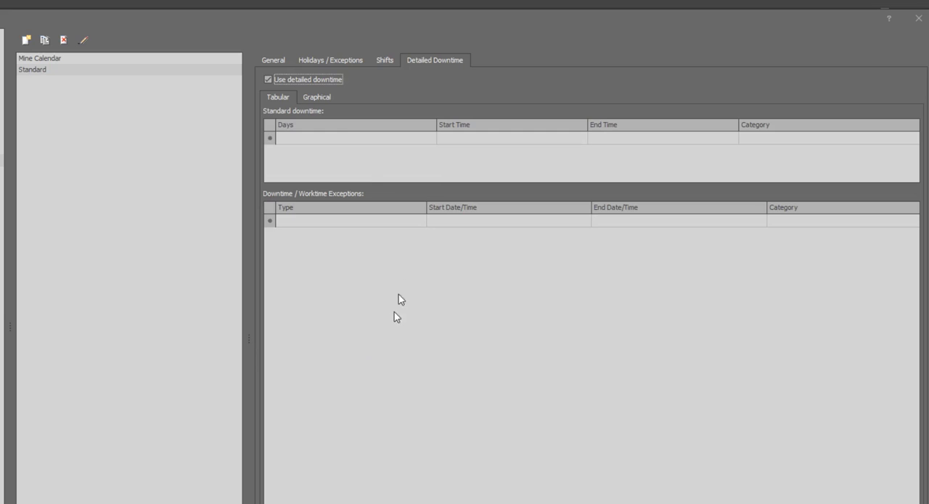
# Add a standard downtime for Wednesday with an end time of 8:00 and the Safety Meeting category
pyautogui.click(428, 139)
pyautogui.click(432, 138)
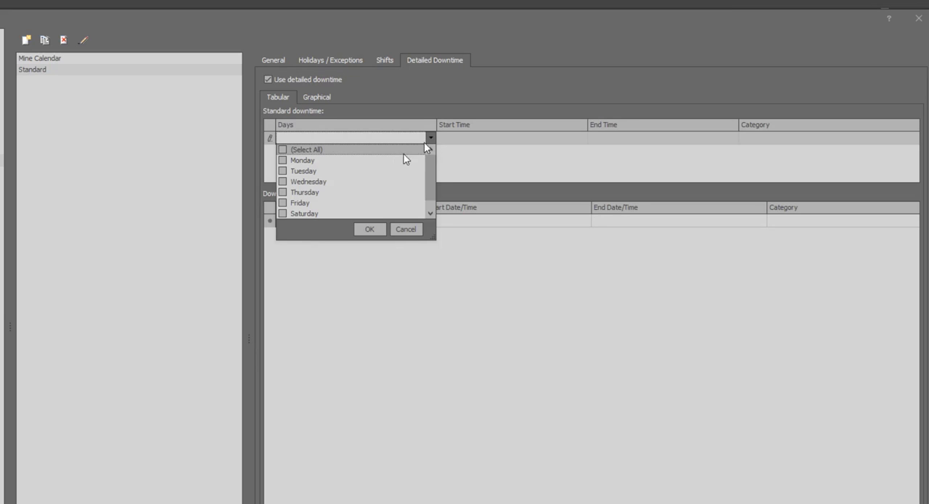
pyautogui.click(282, 181)
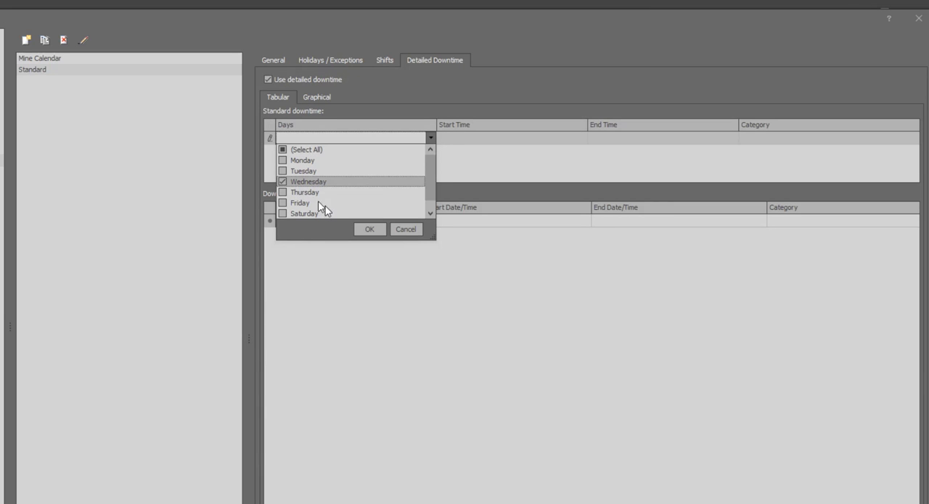
pyautogui.click(366, 228)
pyautogui.click(597, 143)
pyautogui.write('08:00')
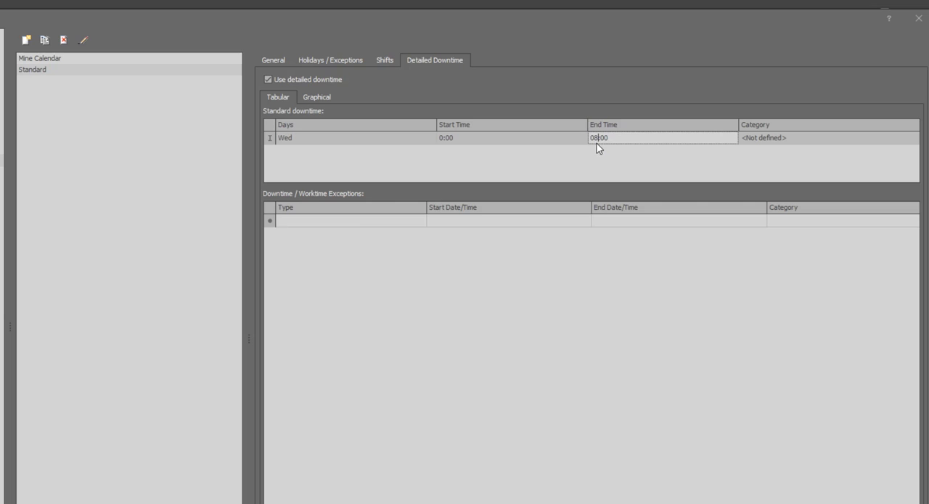
pyautogui.click(805, 137)
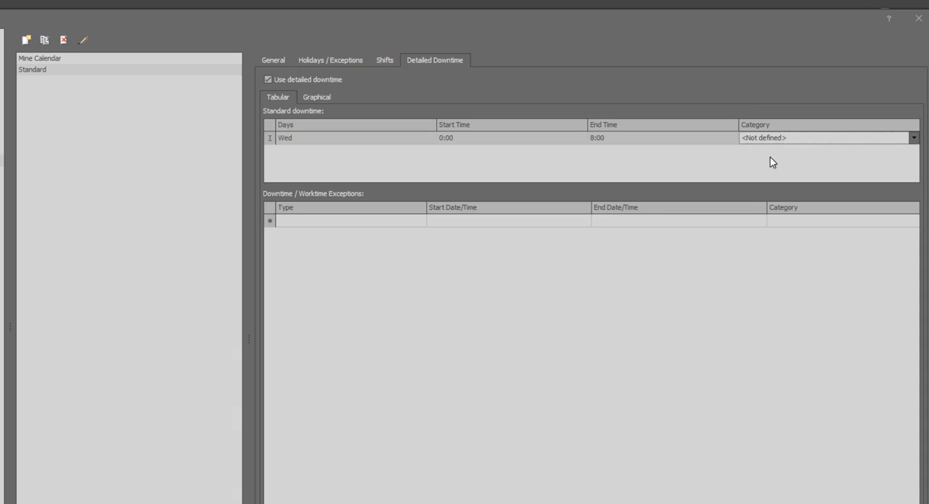
pyautogui.click(770, 159)
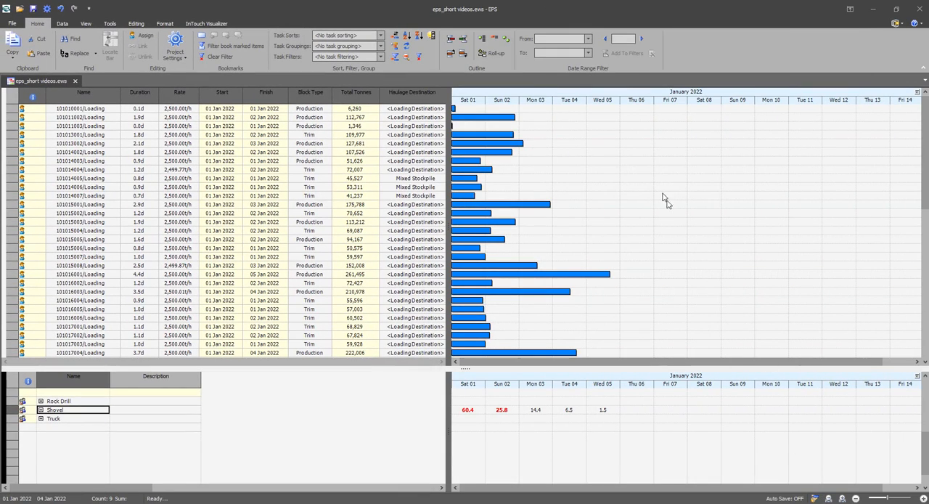
# Set the bar chart to interrupt bars during all non-work periods and highlight all non-work periods
pyautogui.rightClick(653, 153)
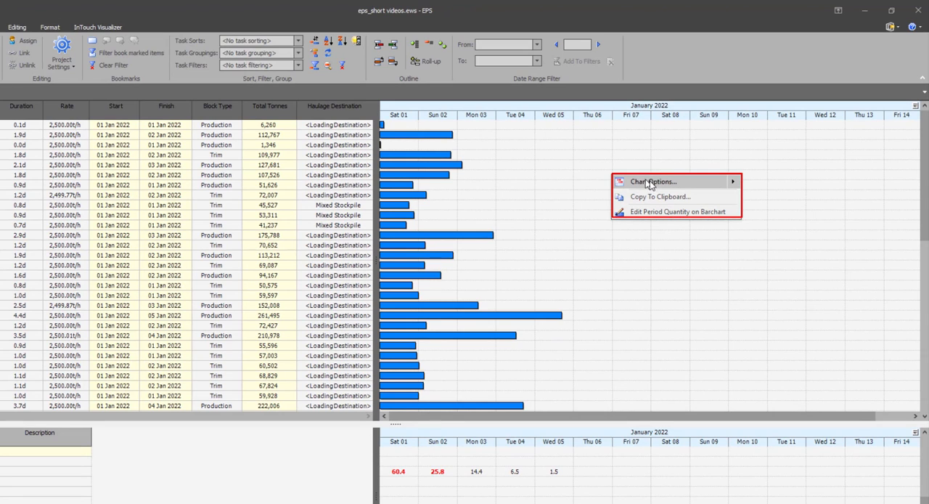
pyautogui.click(653, 183)
pyautogui.click(602, 181)
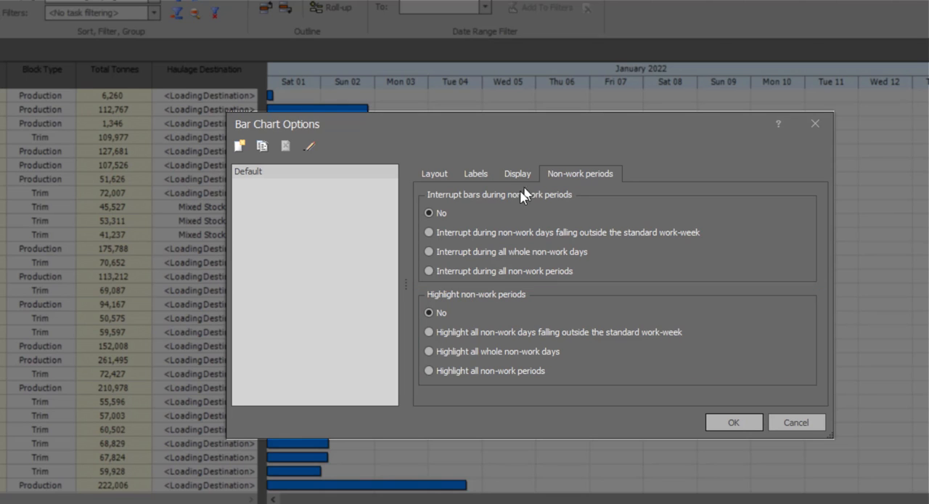
pyautogui.click(439, 271)
pyautogui.click(433, 371)
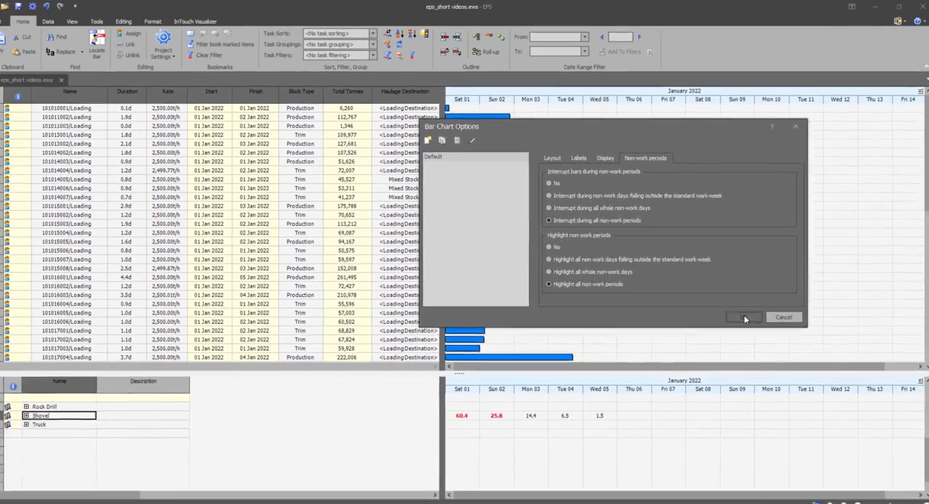
pyautogui.click(744, 318)
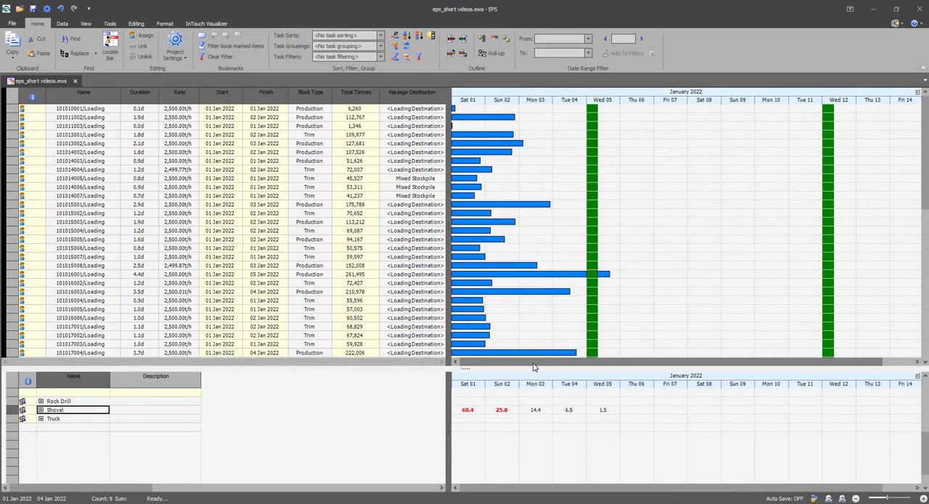
# Assign the Mine Calendar to the CAT 7700 Shovel resource in the Shovel group
pyautogui.click(41, 411)
pyautogui.doubleClick(76, 419)
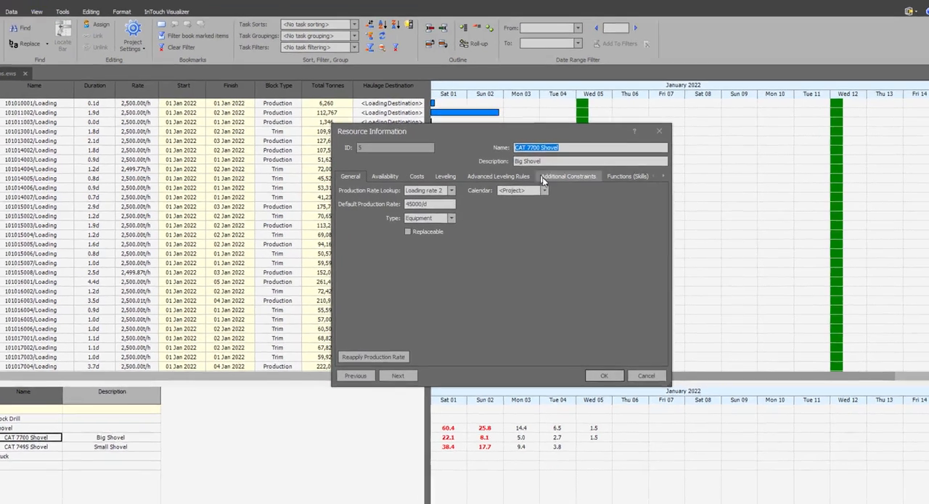
pyautogui.click(558, 187)
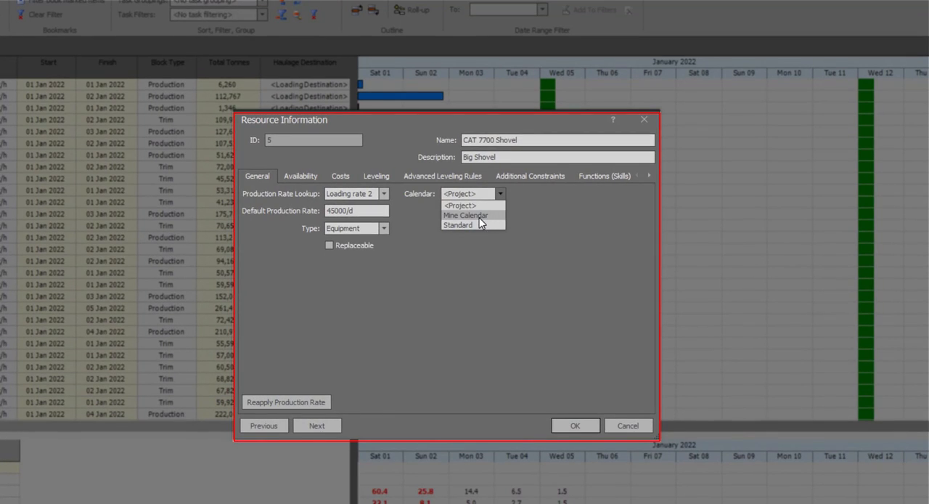
pyautogui.click(479, 217)
pyautogui.click(568, 425)
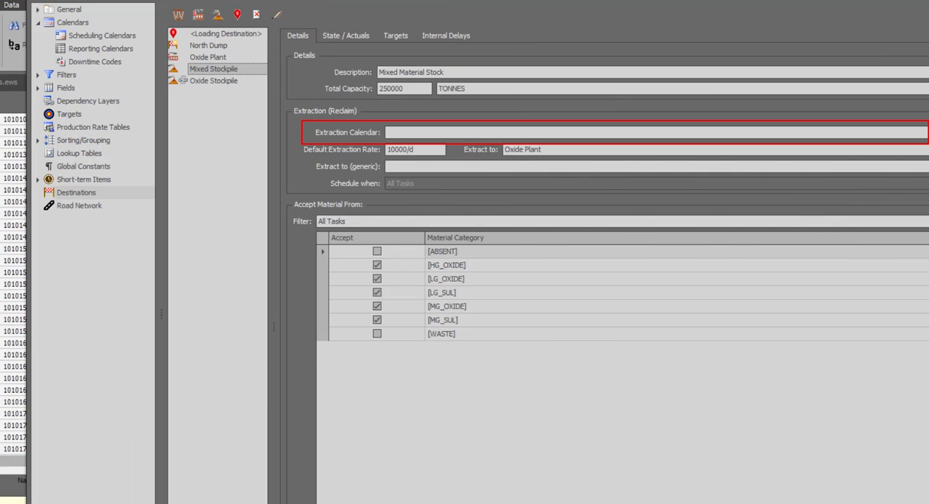
# Set the Mixed Stockpile's extraction calendar to Mine Calendar and open the <Loading Destination> details
pyautogui.click(927, 132)
pyautogui.click(530, 154)
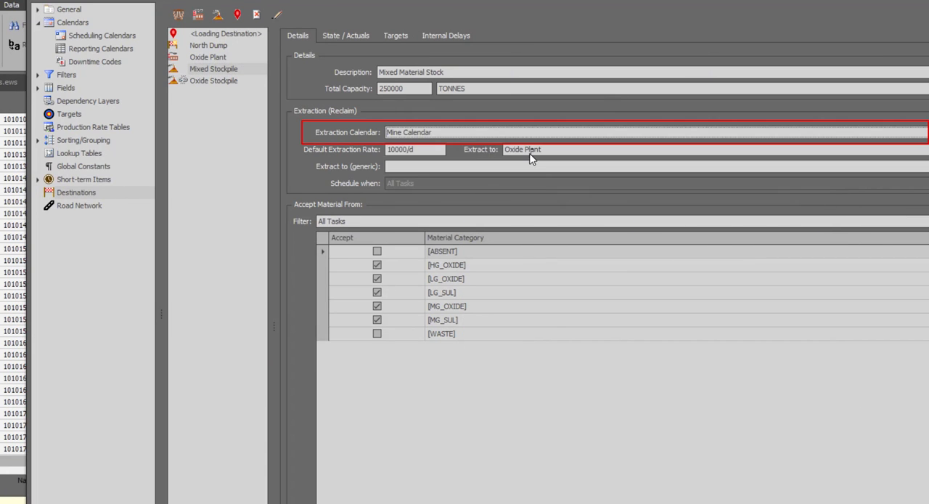
pyautogui.click(226, 34)
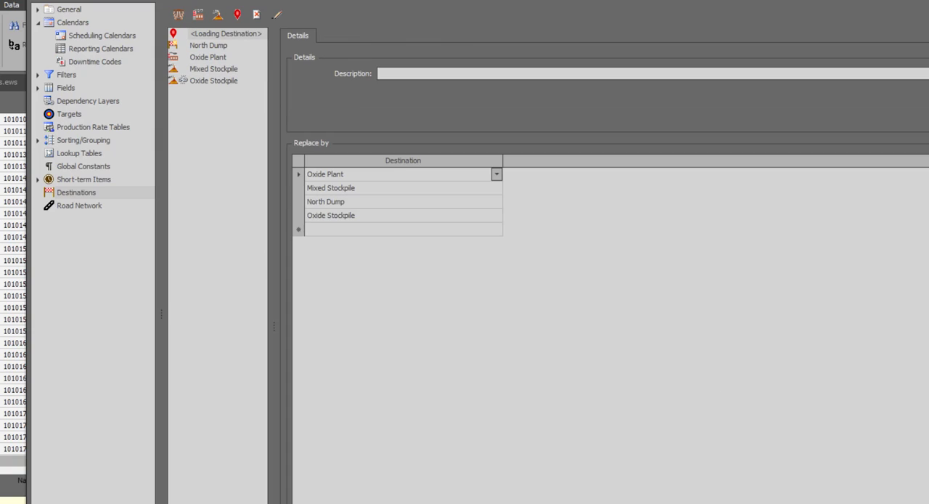